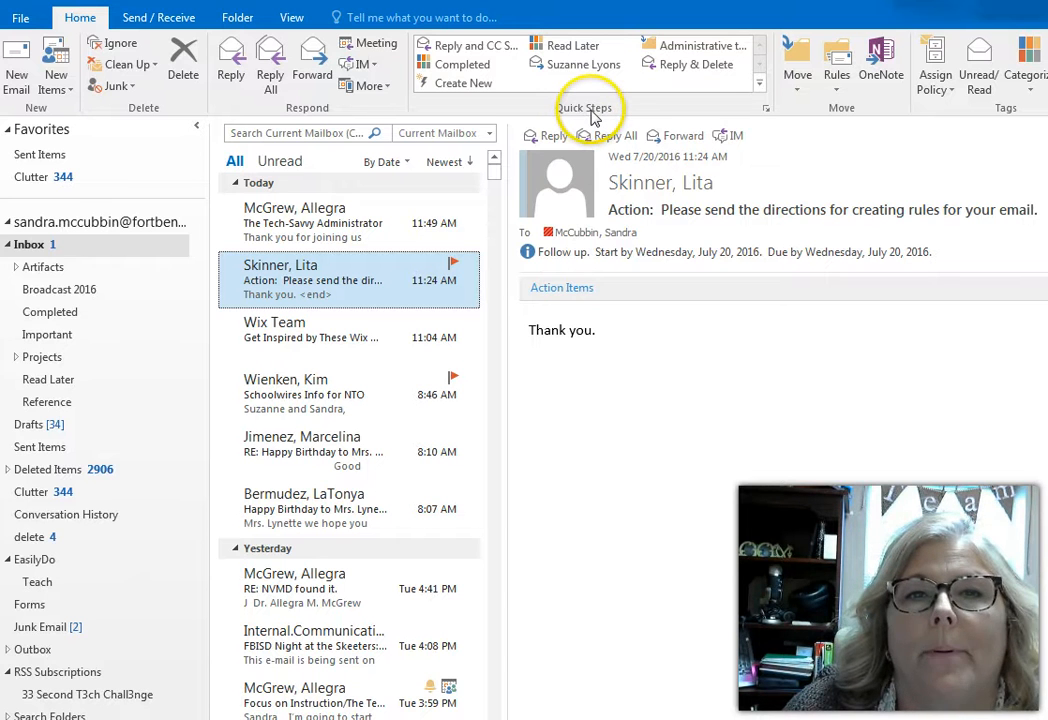
Open the Quick Steps manager and examine the action choices of the reply-and-CC quick step, leaving its action as Reply.
left_click(766, 112)
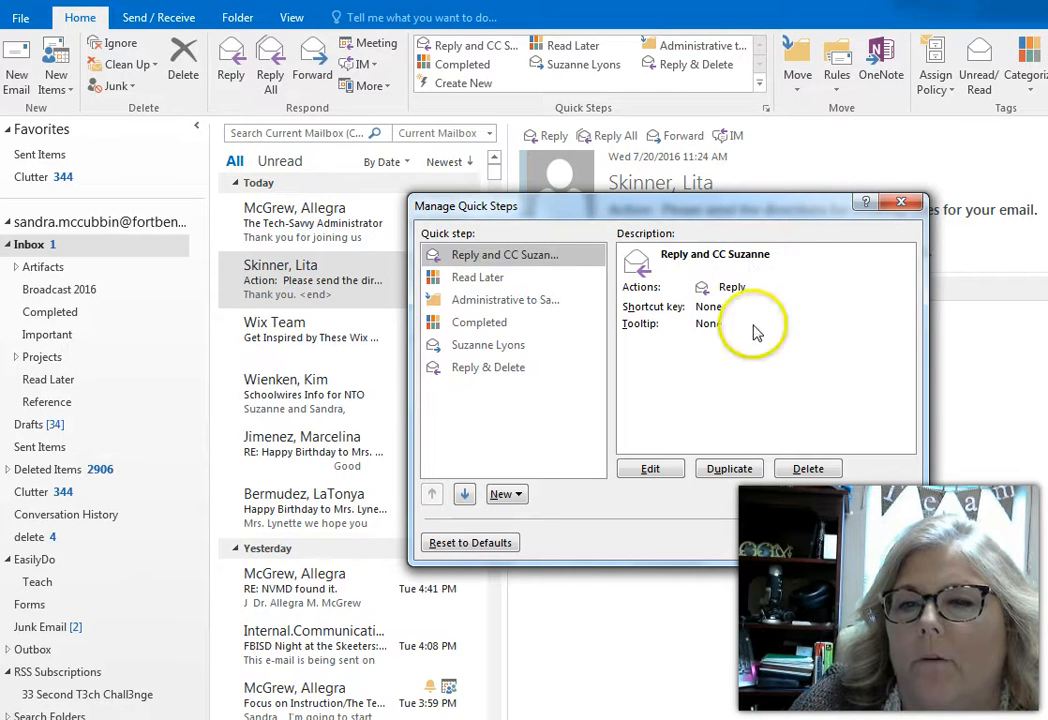
left_click(648, 472)
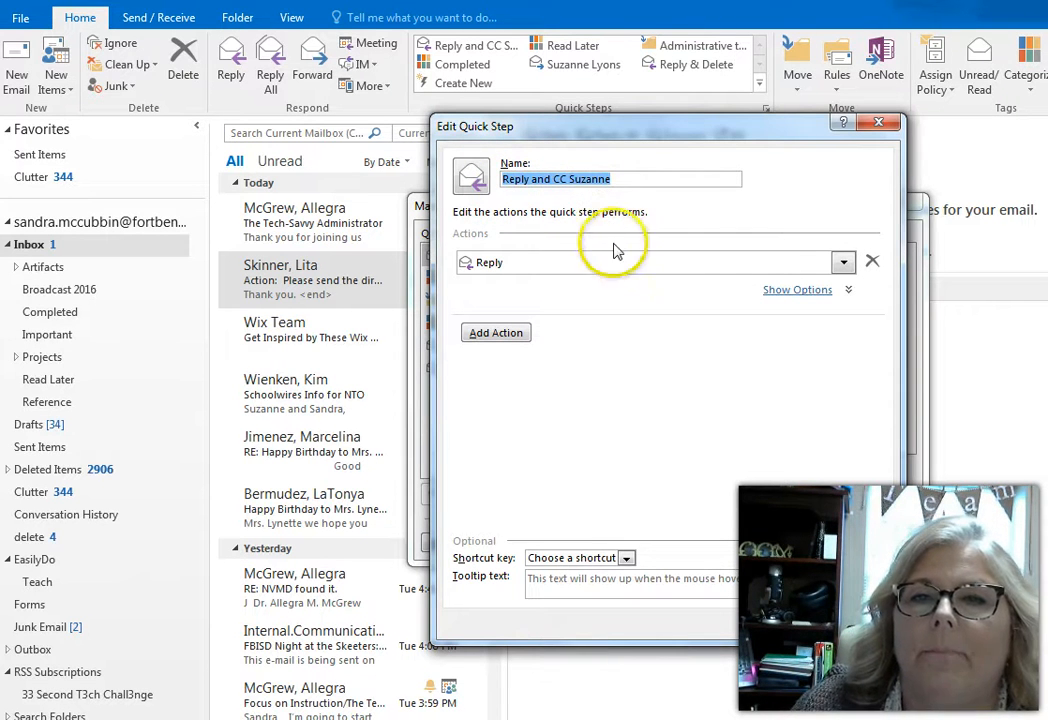
left_click(844, 263)
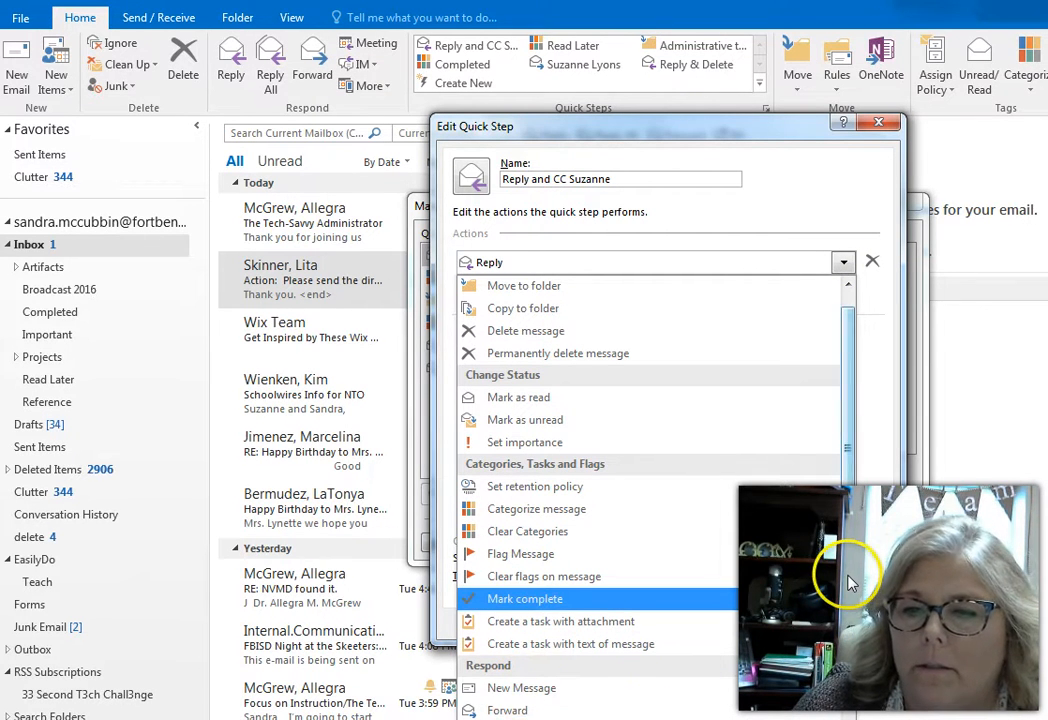
left_click(554, 718)
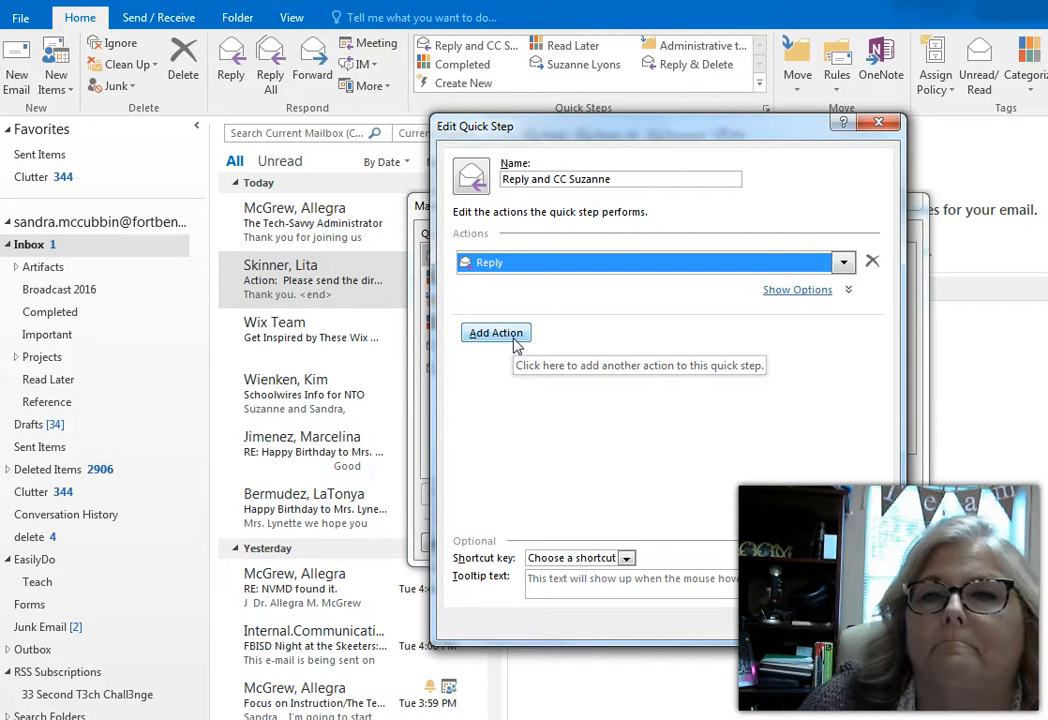
mouse_move(587, 134)
left_mouse_down()
mouse_move(624, 226)
mouse_move(603, 220)
mouse_move(590, 151)
left_mouse_up()
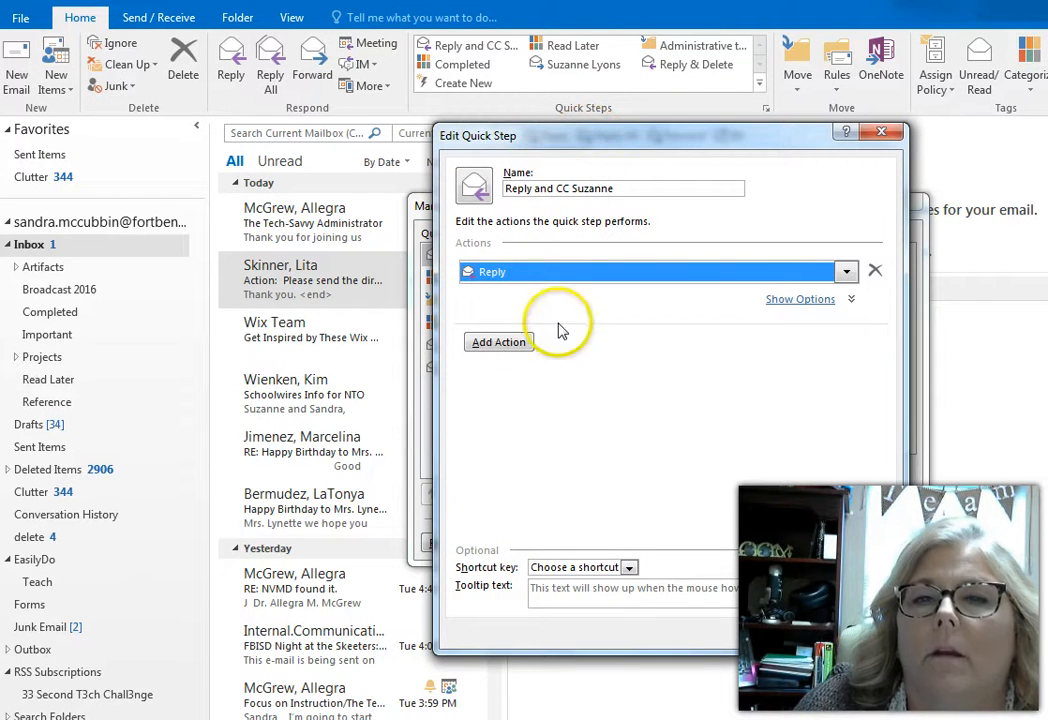
Try adding a second action to the reply-and-CC quick step, browse the available actions, and close its editor without saving.
left_click(515, 347)
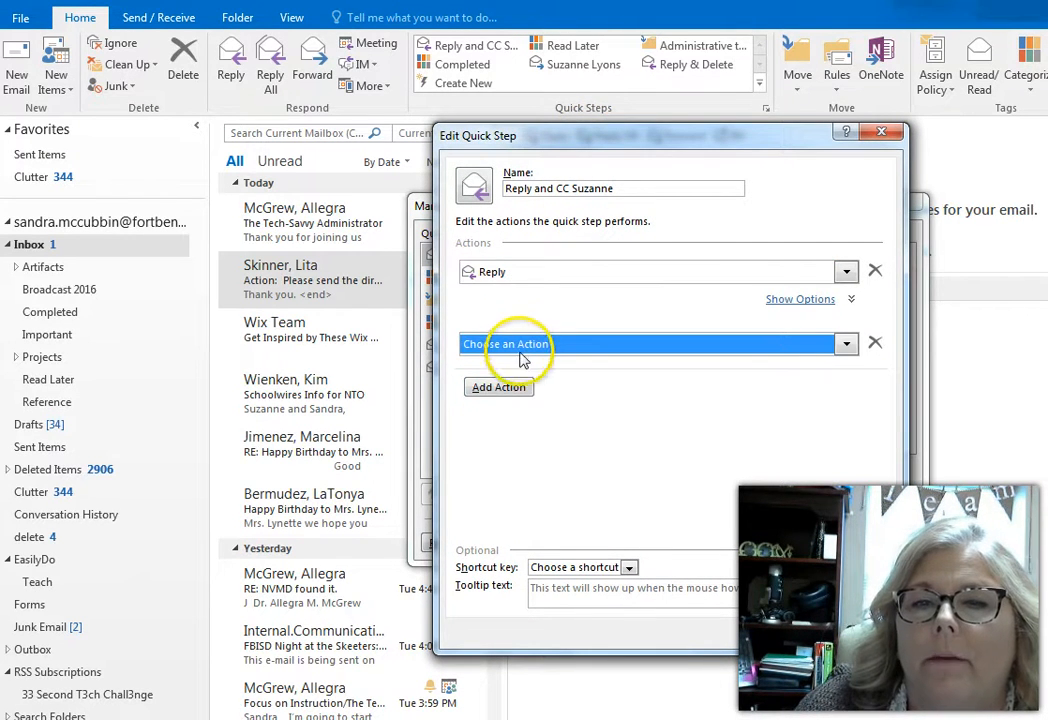
left_click(846, 345)
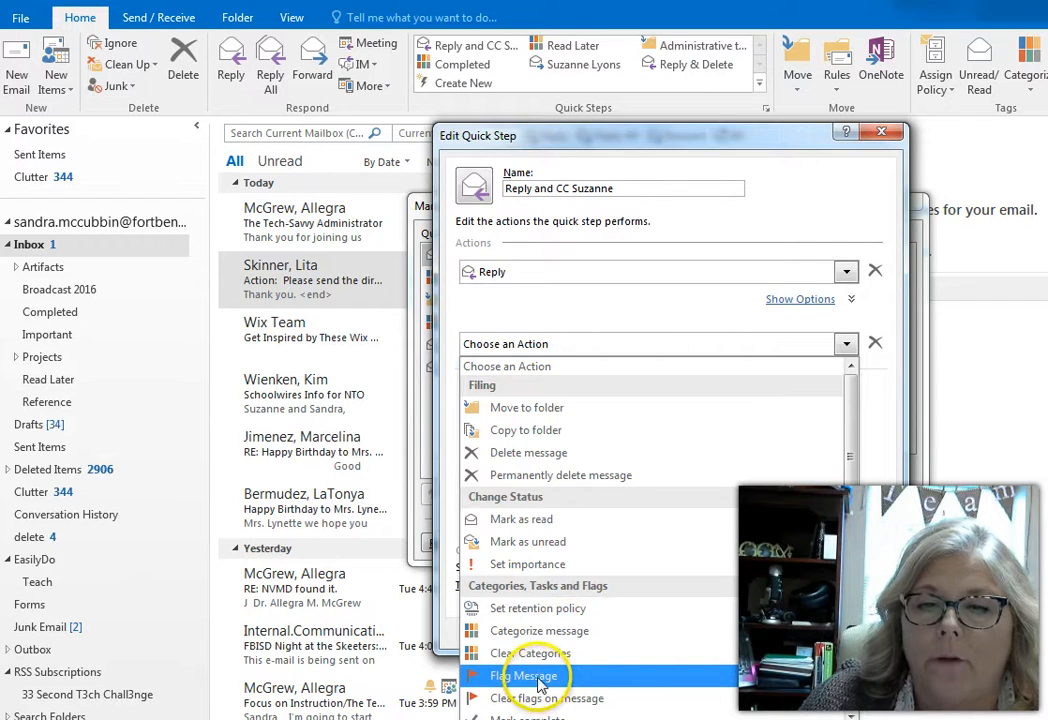
mouse_move(847, 484)
left_mouse_down()
mouse_move(853, 685)
mouse_move(837, 463)
left_mouse_up()
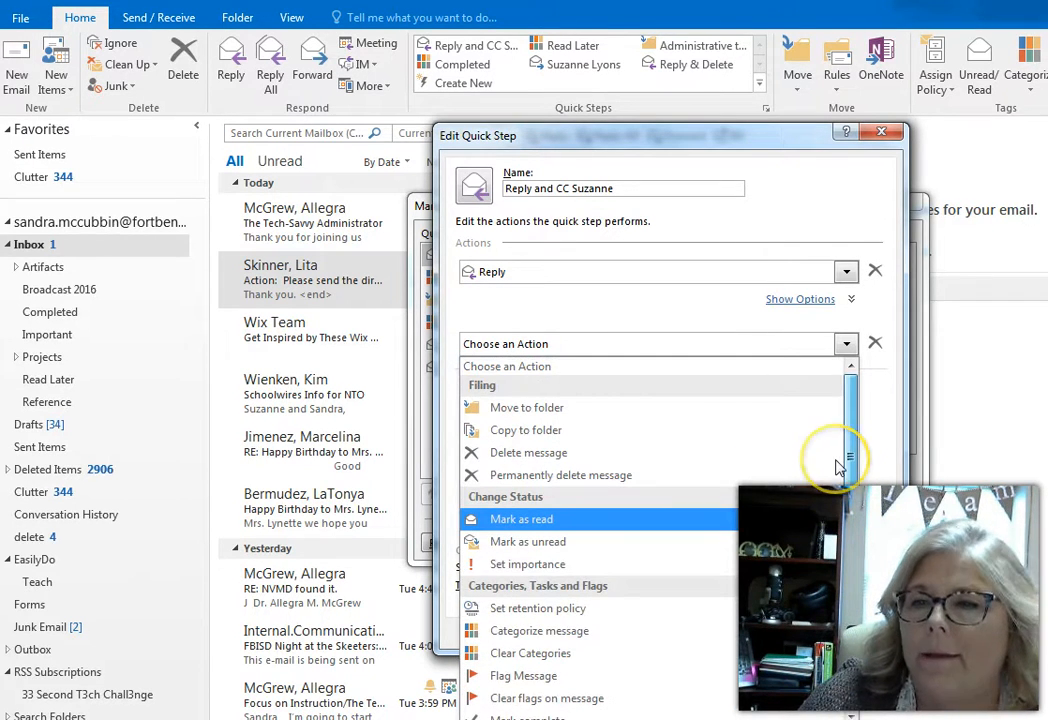
left_click(878, 510)
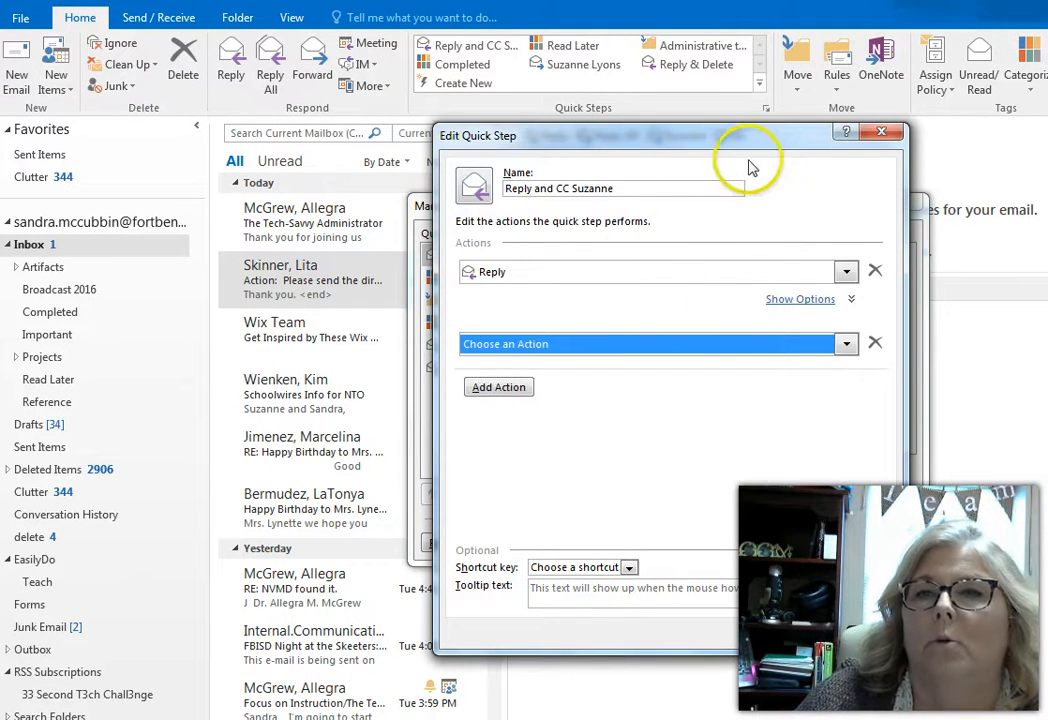
left_click(881, 132)
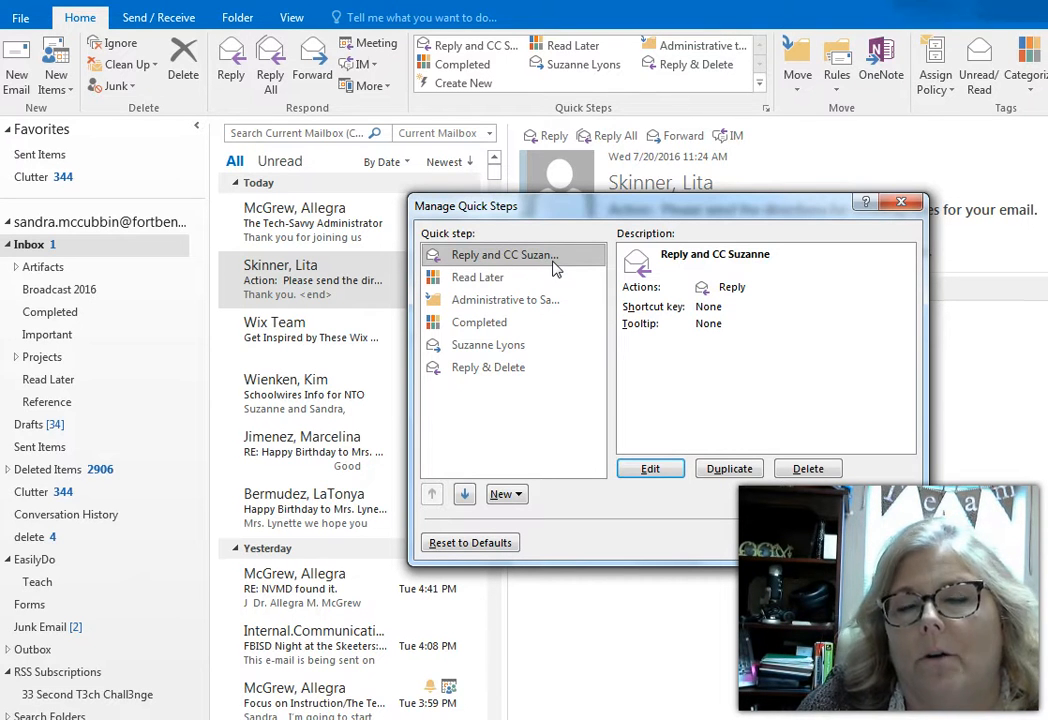
Review the descriptions of the Read Later and Completed quick steps.
left_click(470, 277)
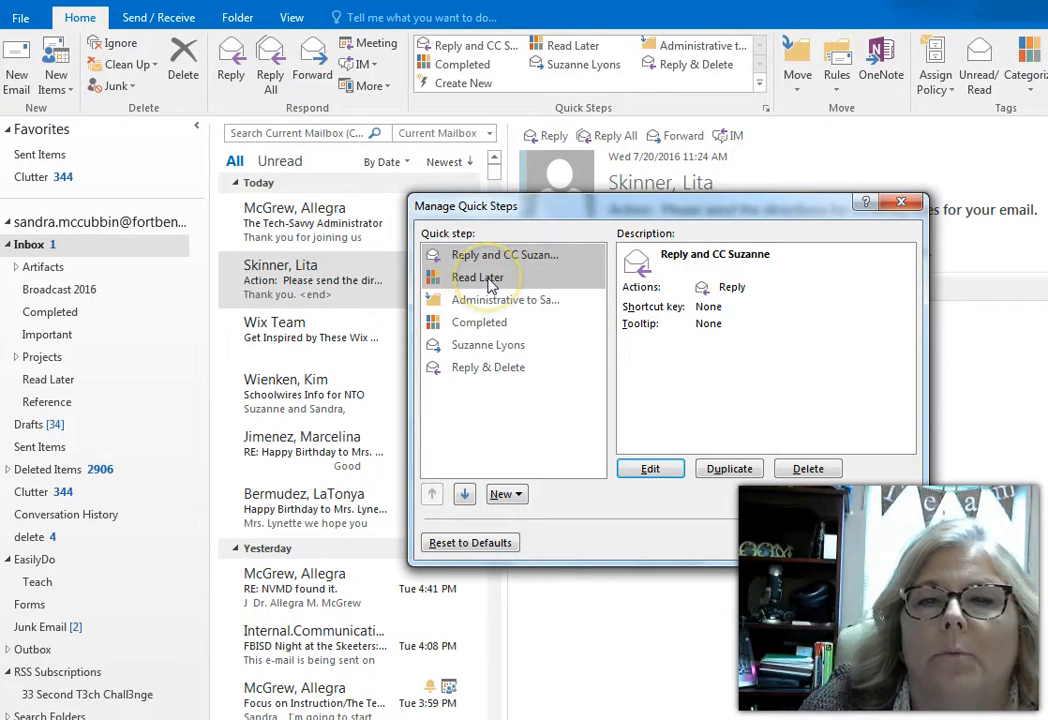
left_click(490, 286)
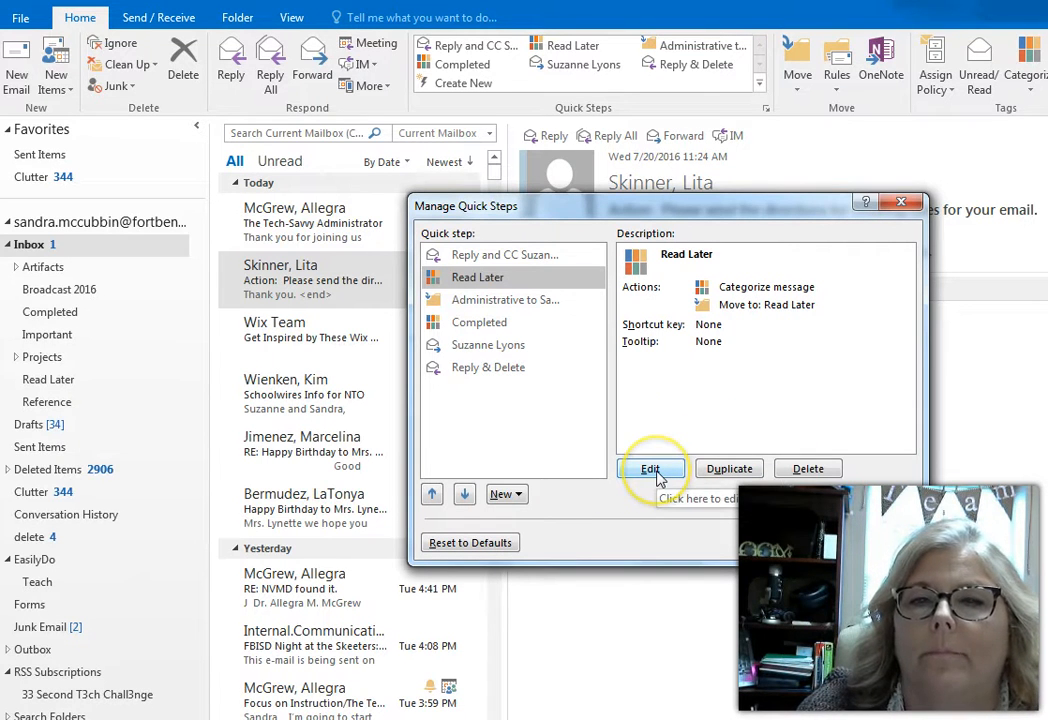
left_click(498, 330)
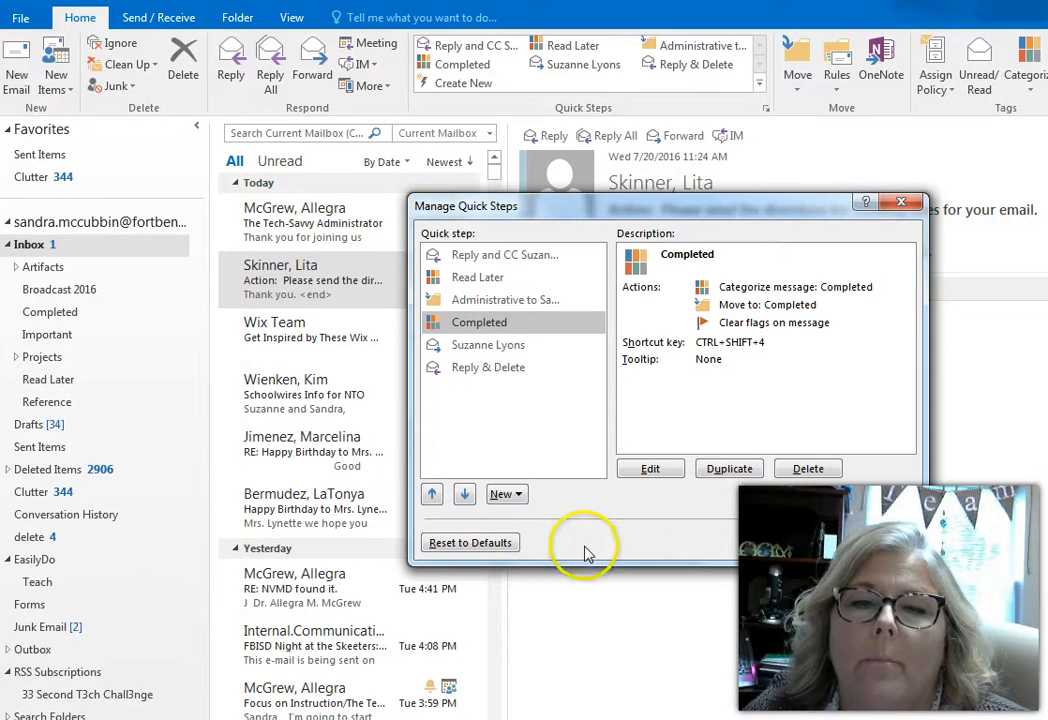
Start a new quick step of the Move to Folder type.
left_click(505, 495)
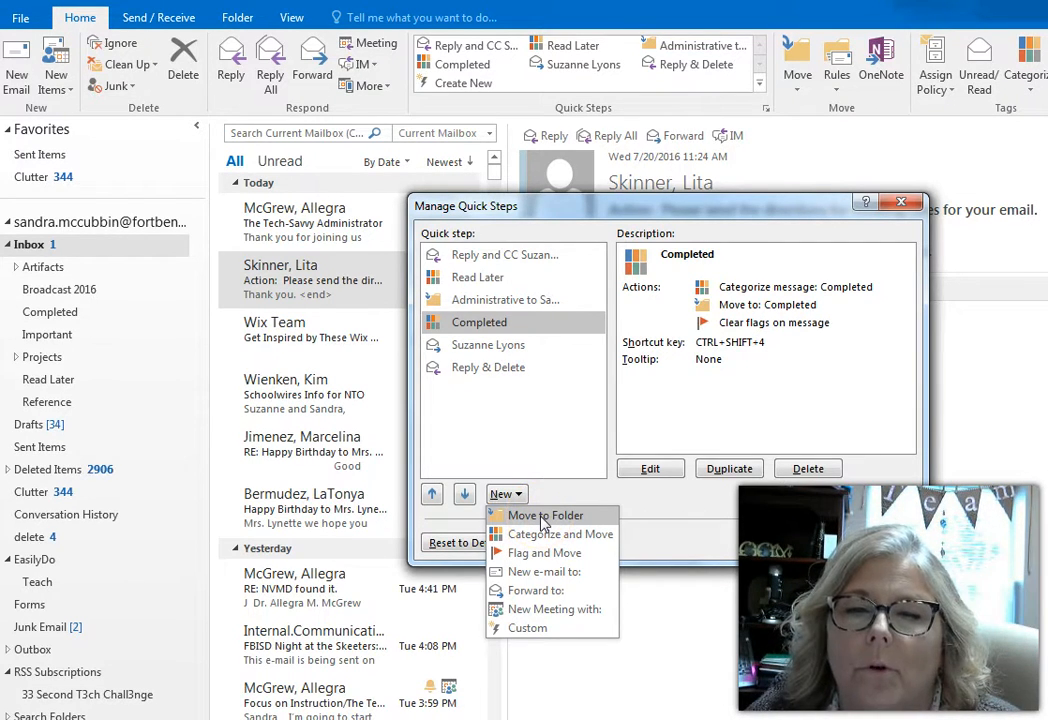
left_click(541, 517)
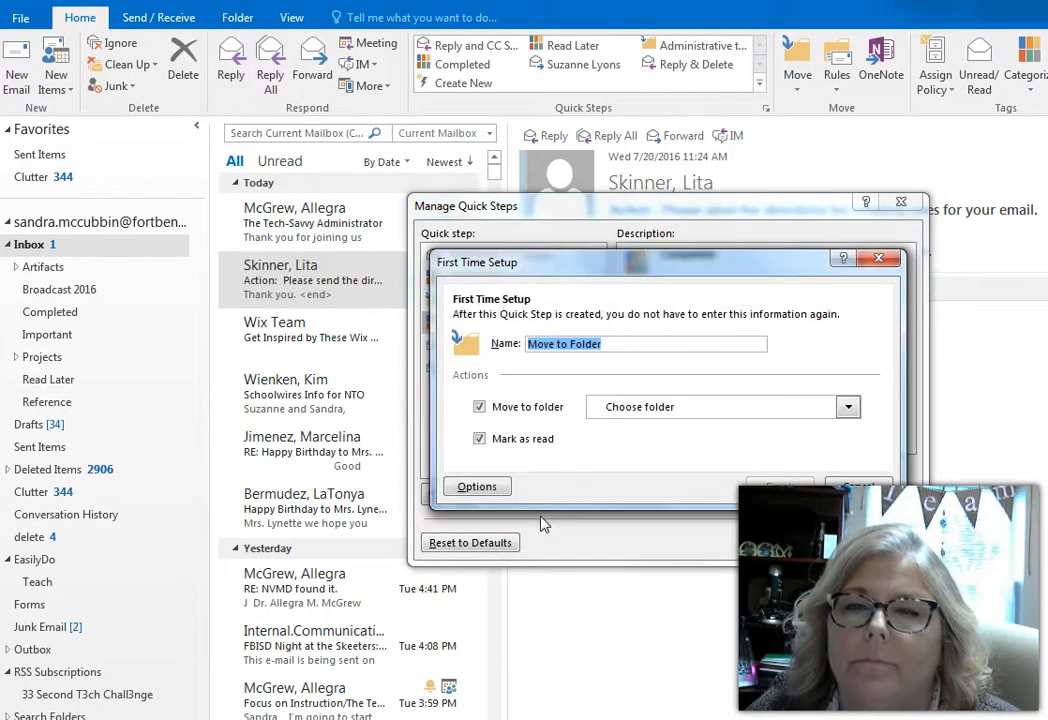
left_click(610, 345)
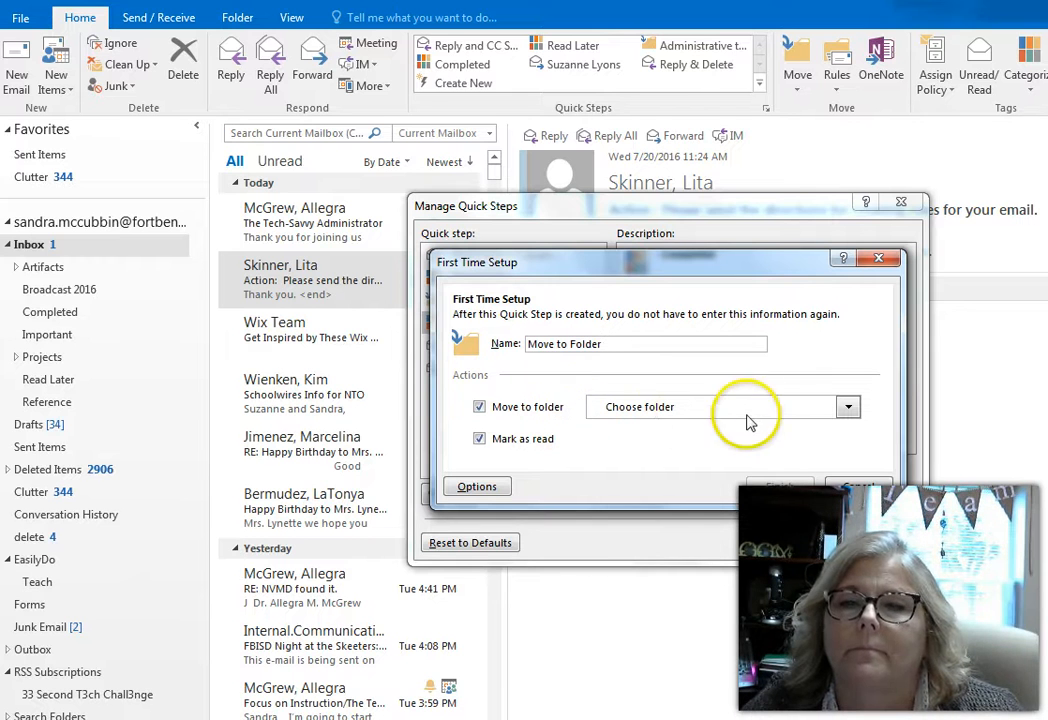
Create a folder named "work orders" inside the Inbox and set it as the quick step's destination folder.
left_click(849, 409)
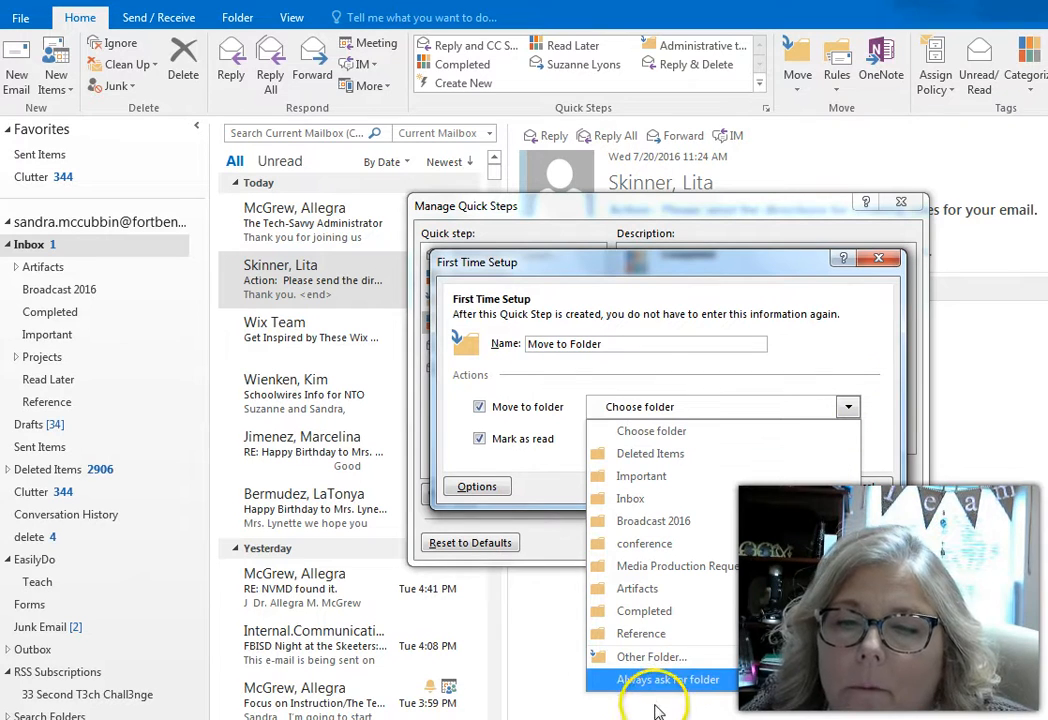
left_click(631, 617)
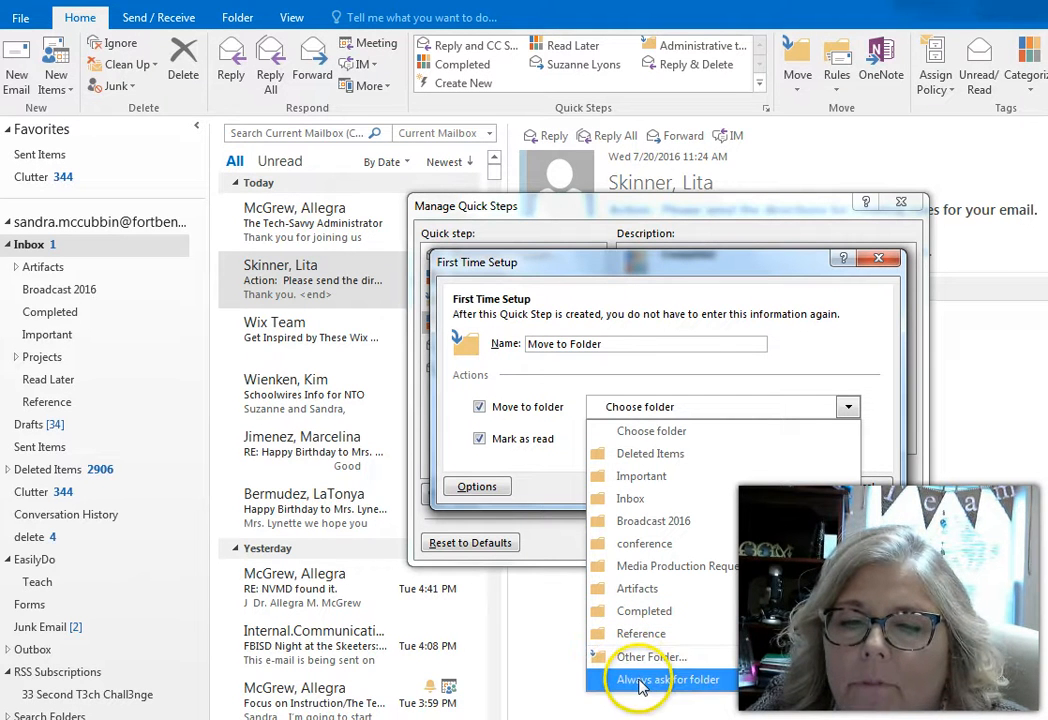
left_click(697, 658)
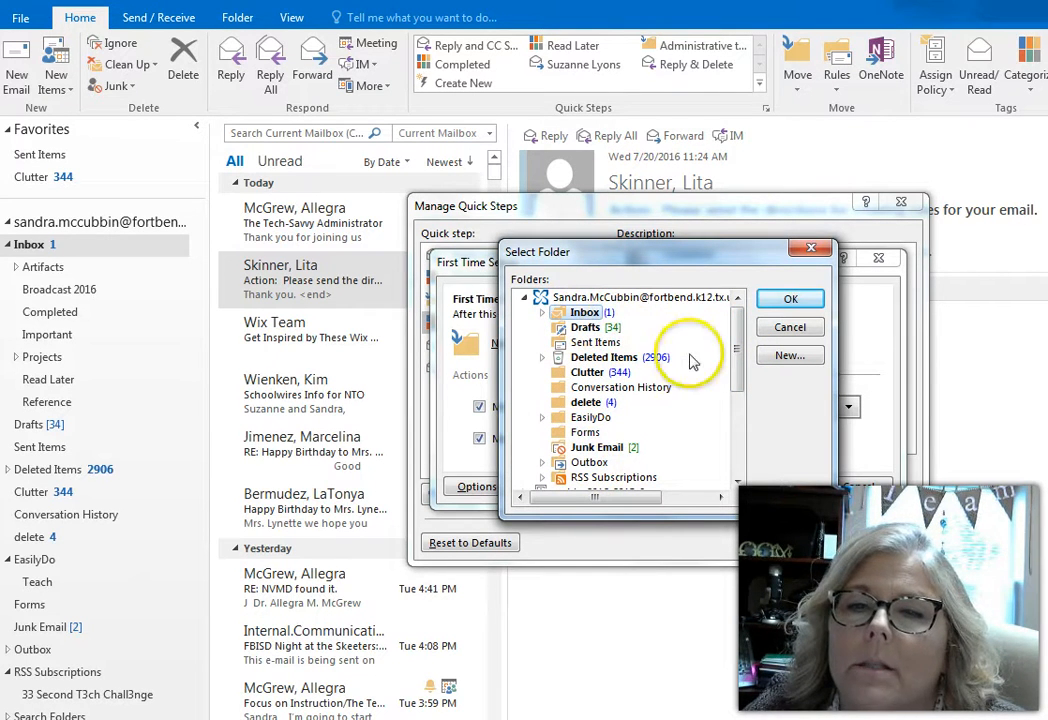
left_click(787, 357)
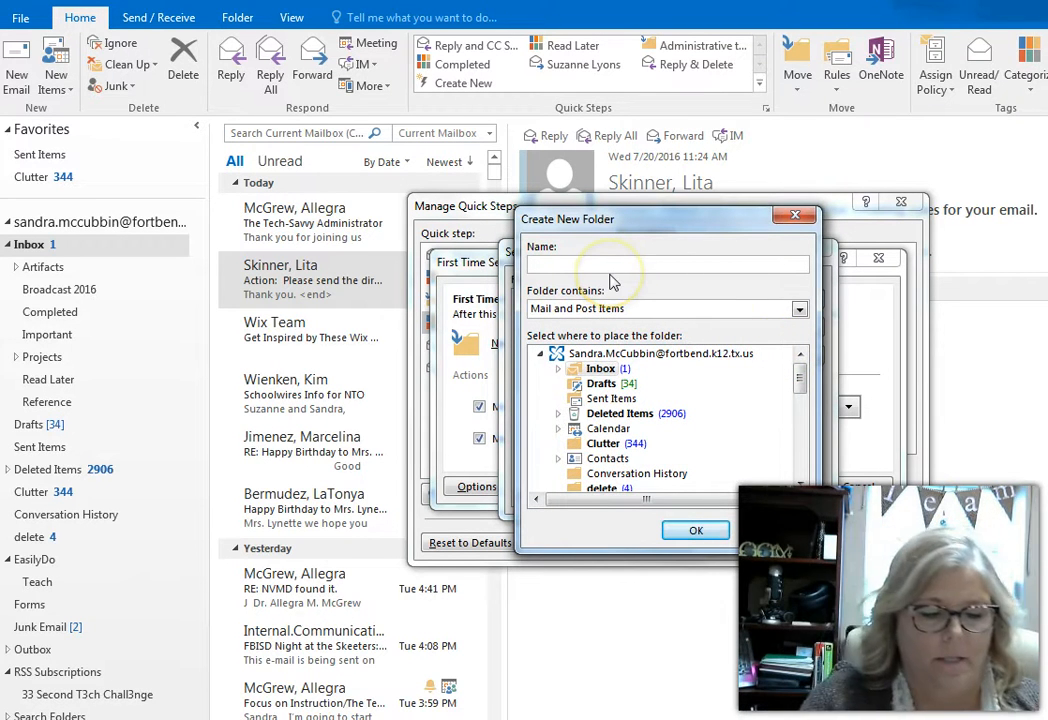
type("work orders")
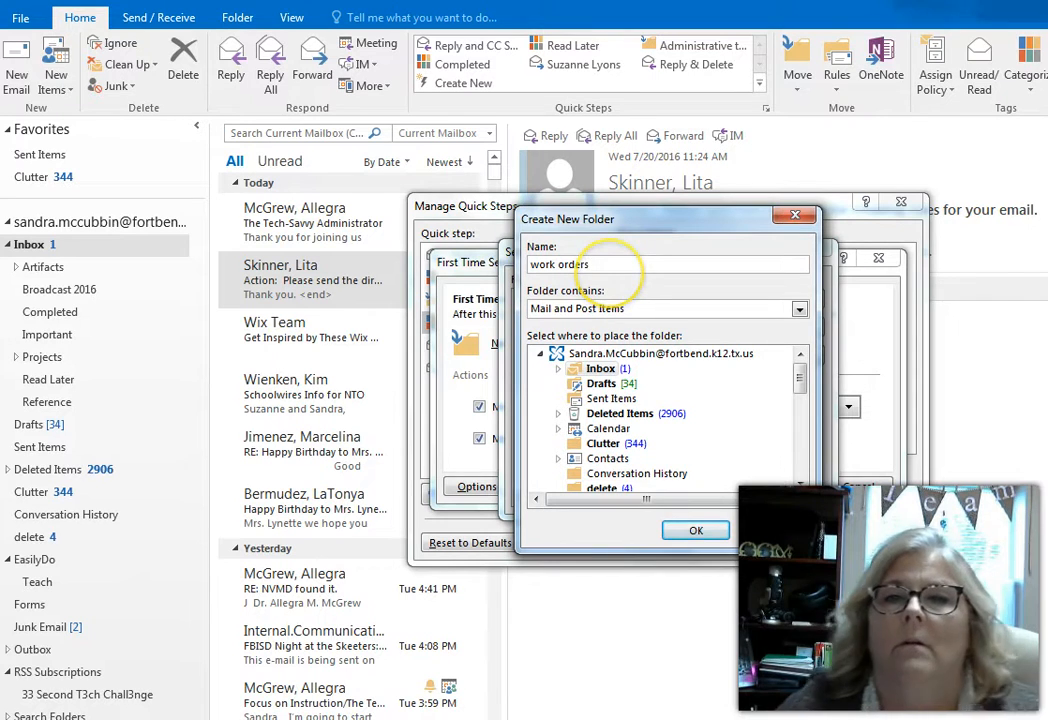
left_click(696, 530)
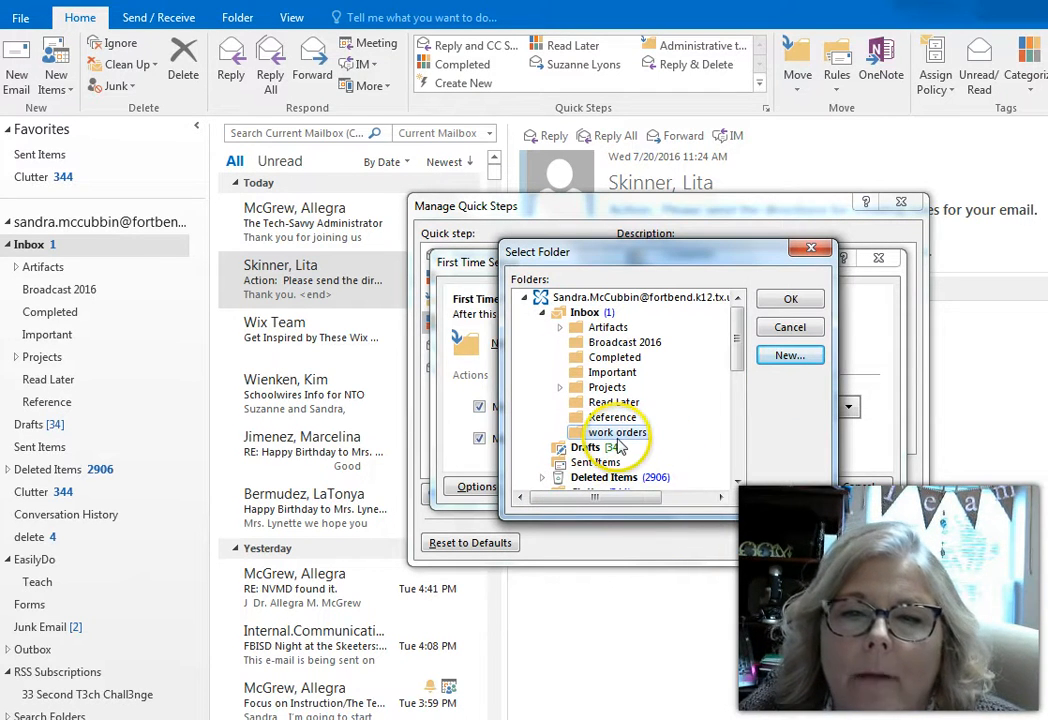
left_click(790, 299)
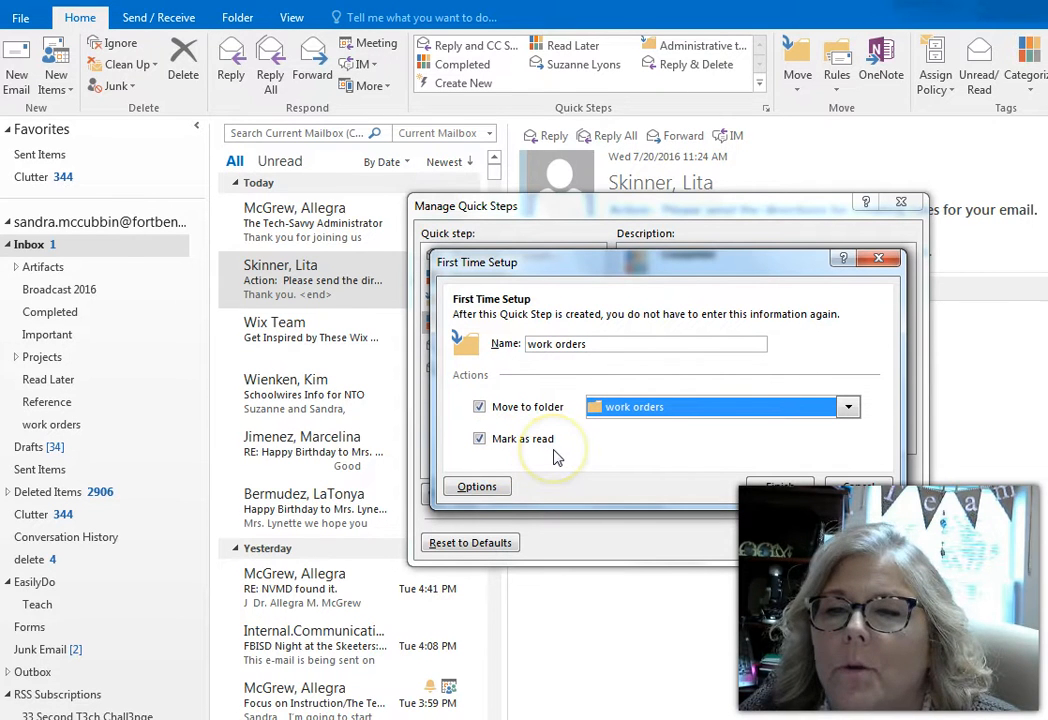
Examine the new quick step's additional options and the alternatives to its Mark as read action, leaving them as they are.
left_click(500, 488)
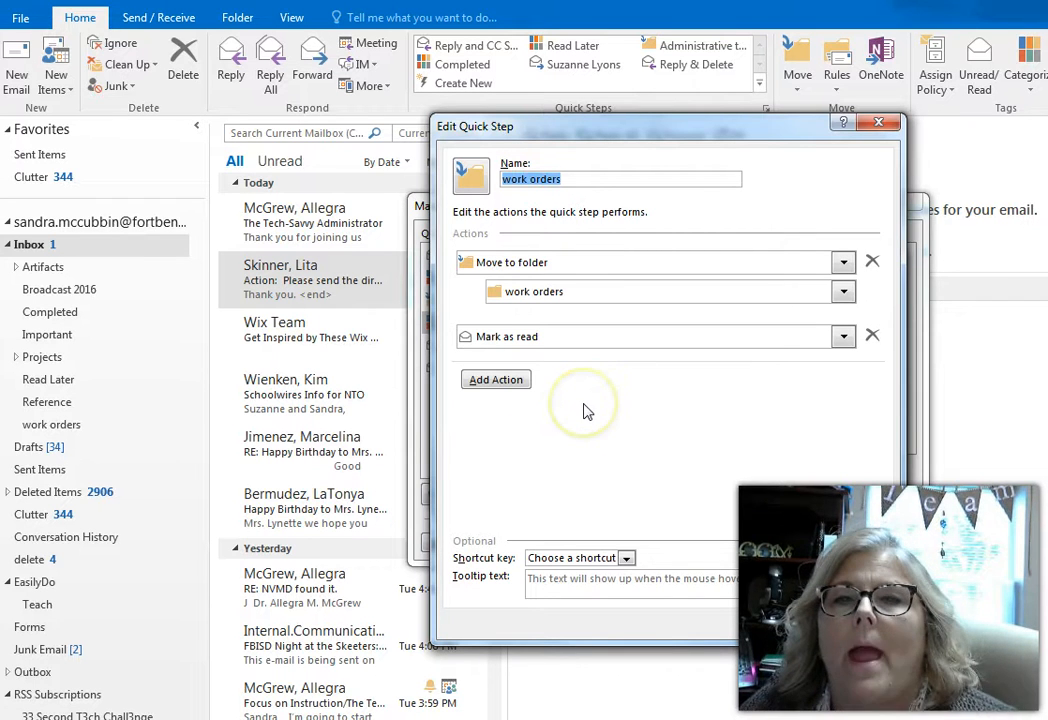
left_click(845, 338)
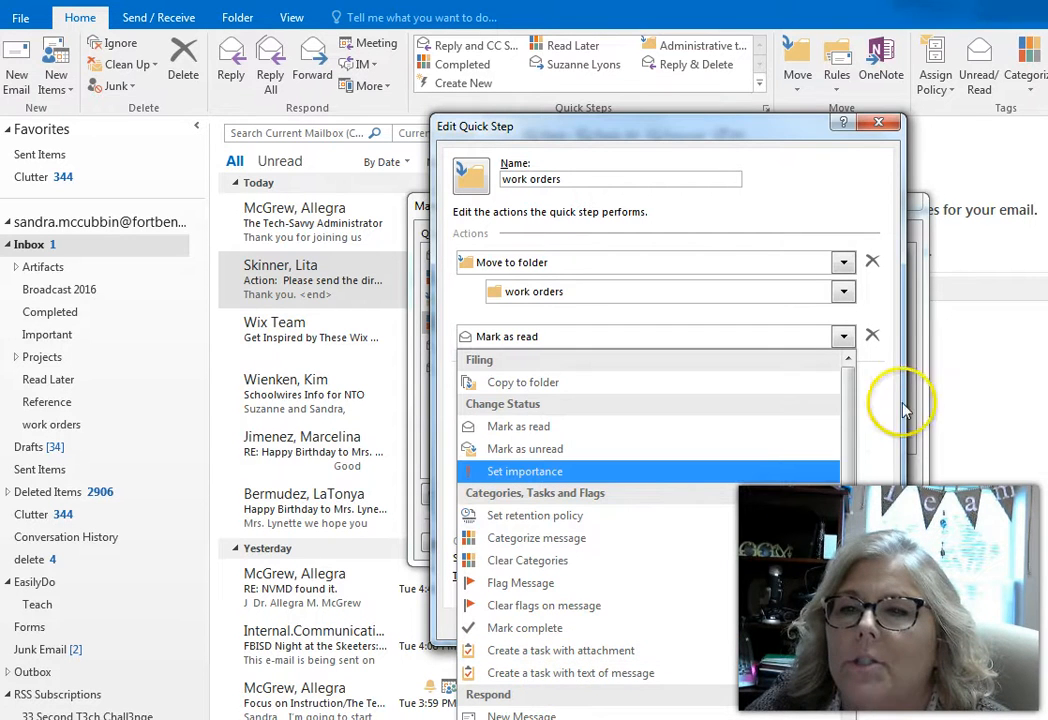
left_click(876, 520)
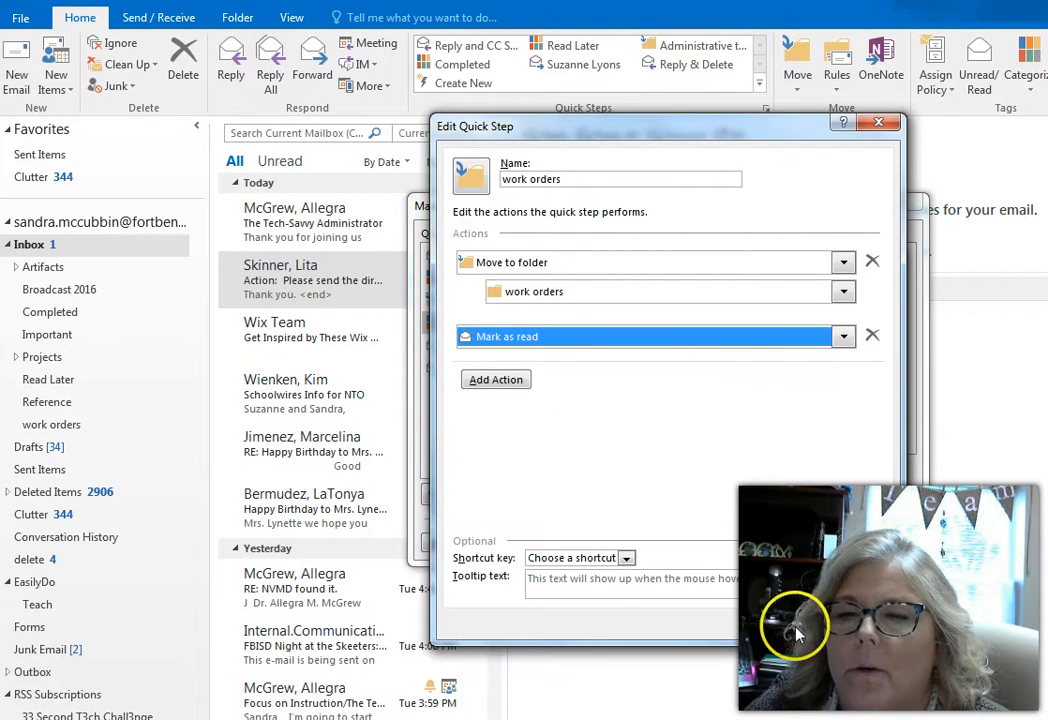
left_click(845, 627)
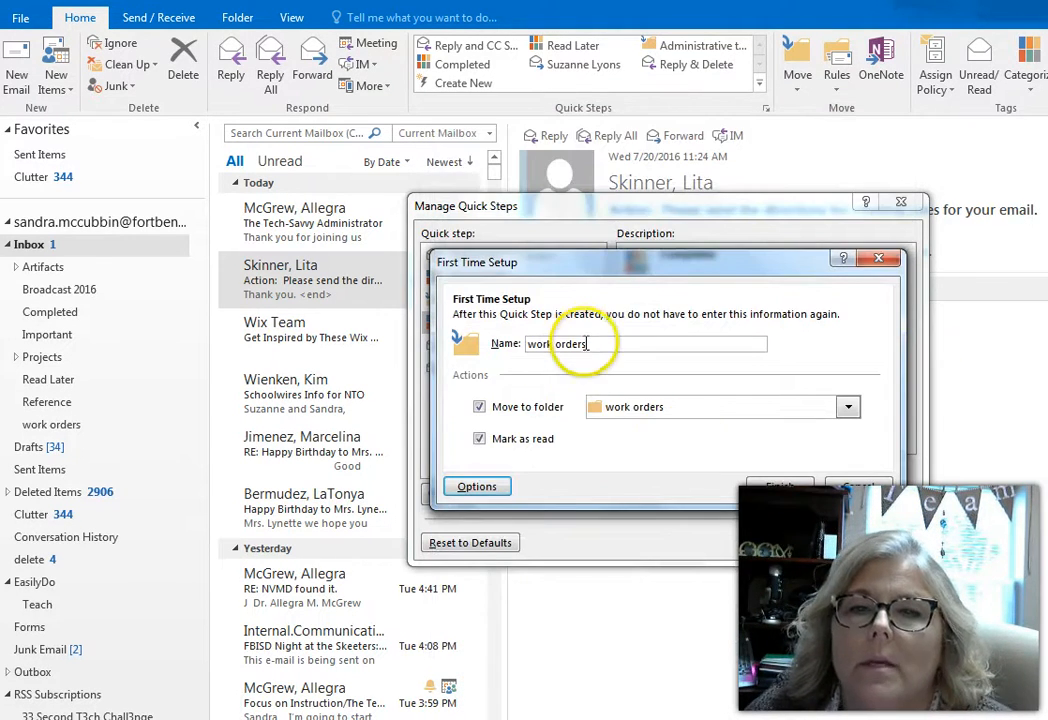
Finish the quick step with the name "work orders" and save the changes in the Quick Steps manager.
type("s")
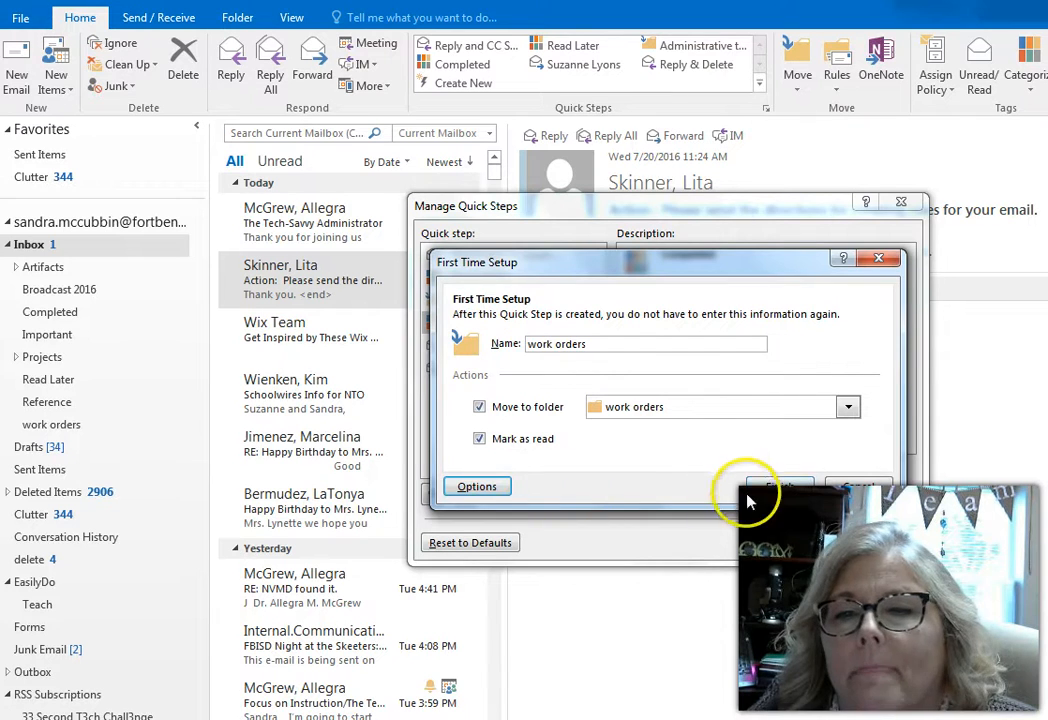
left_click(779, 492)
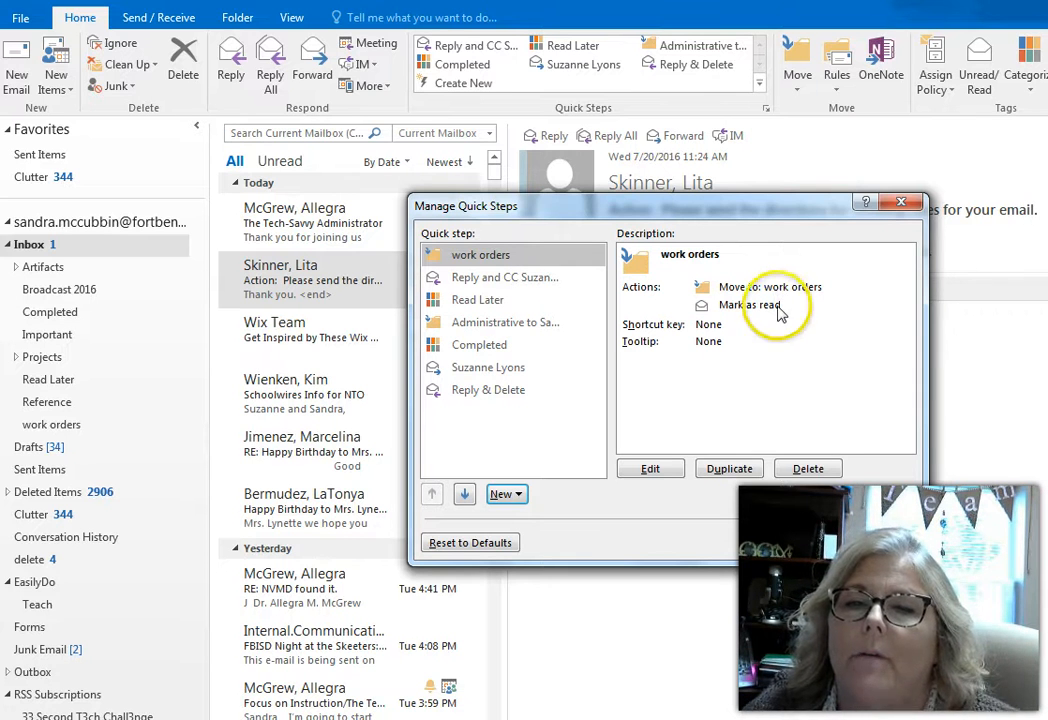
left_click(805, 550)
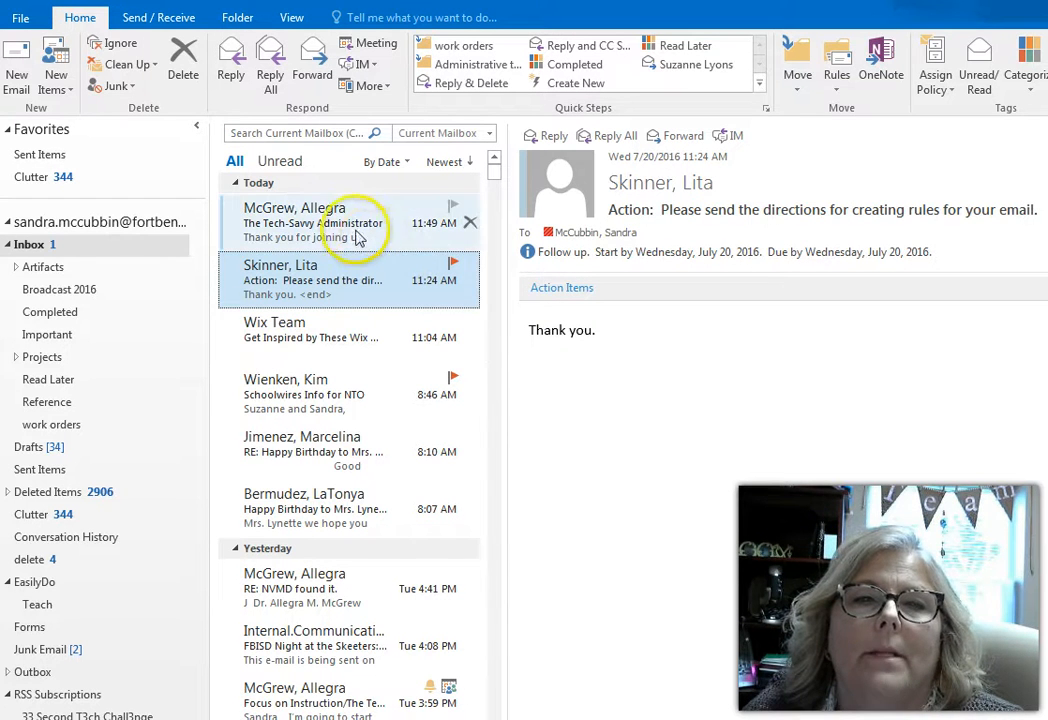
Apply the work orders quick step to the 8:10 AM birthday reply in the Inbox, and open the work orders folder.
left_click(301, 452)
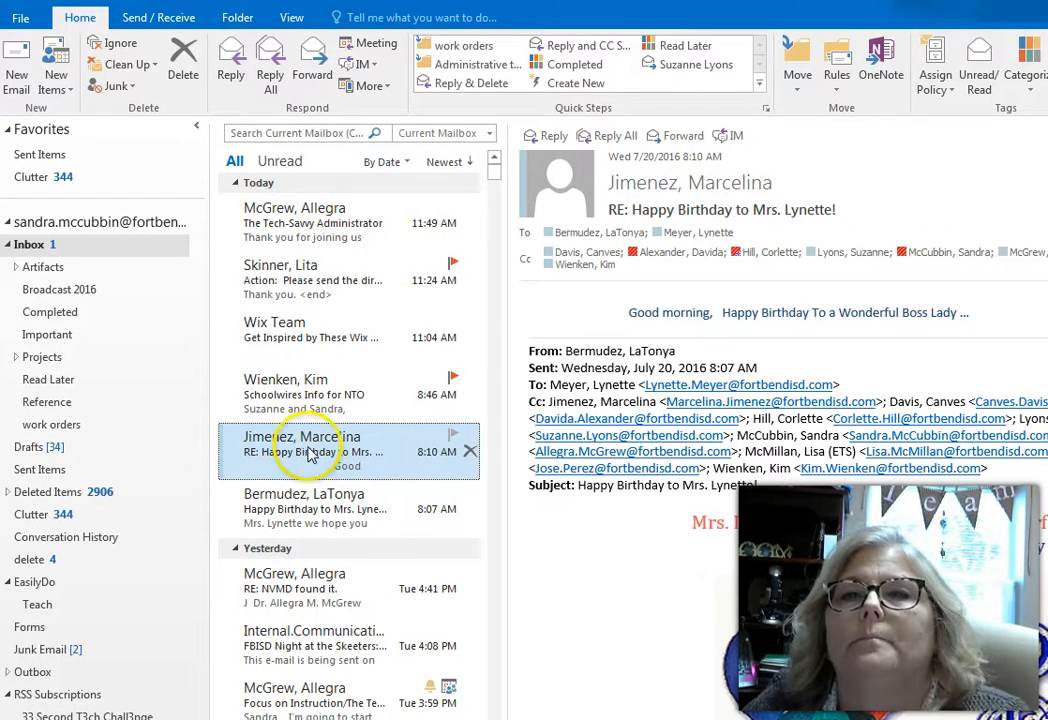
left_click(463, 50)
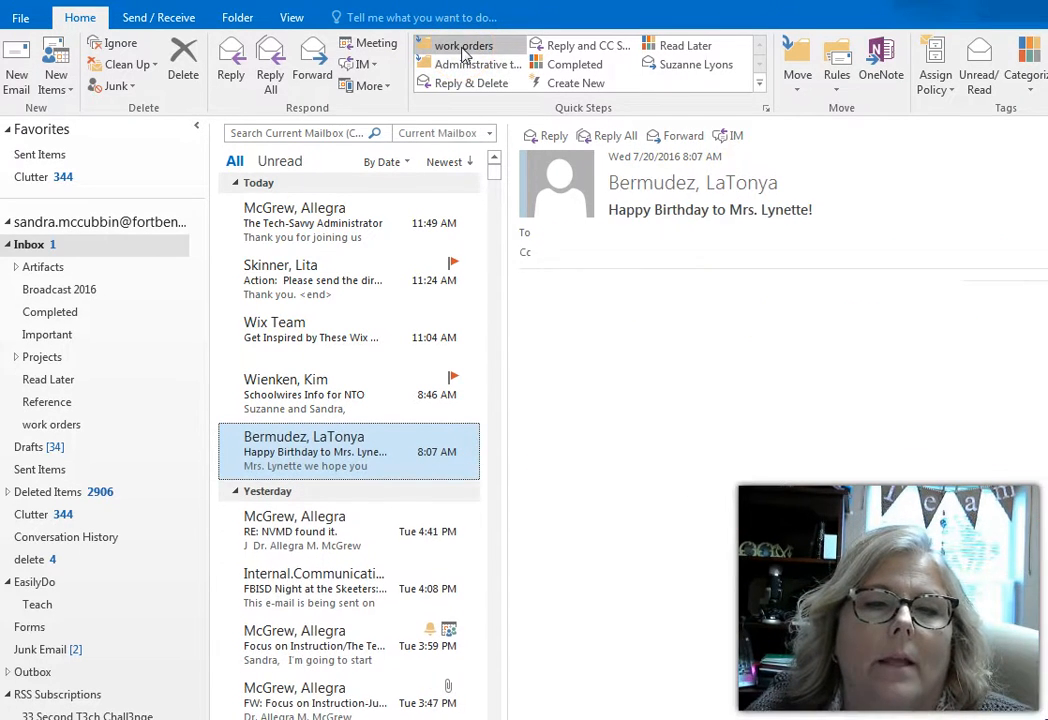
left_click(57, 425)
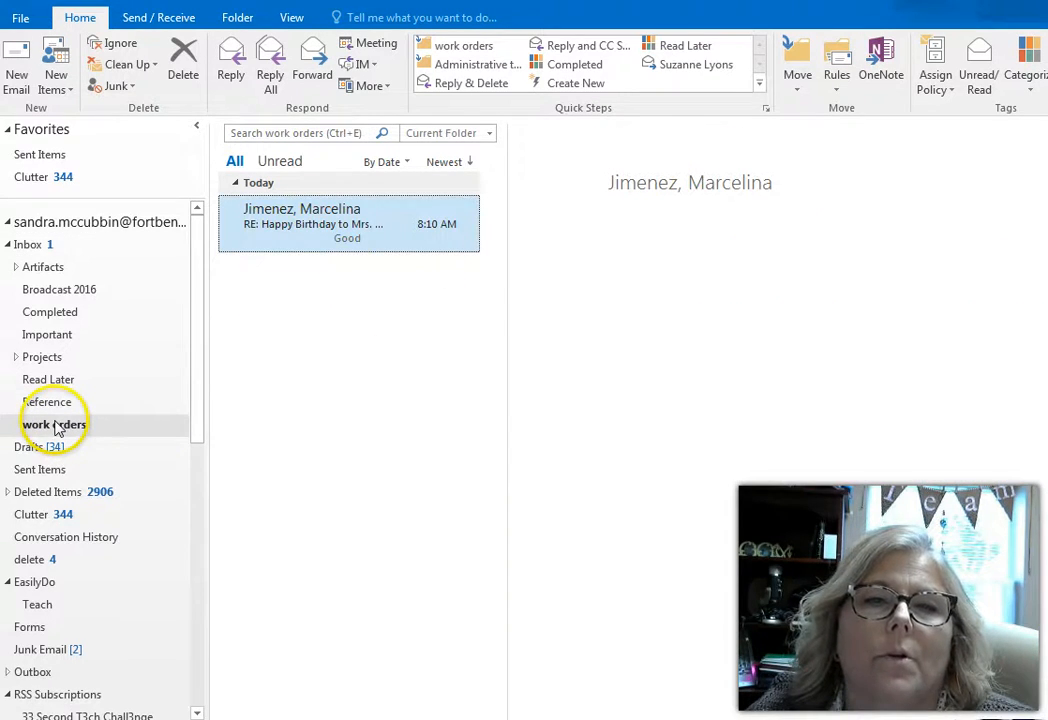